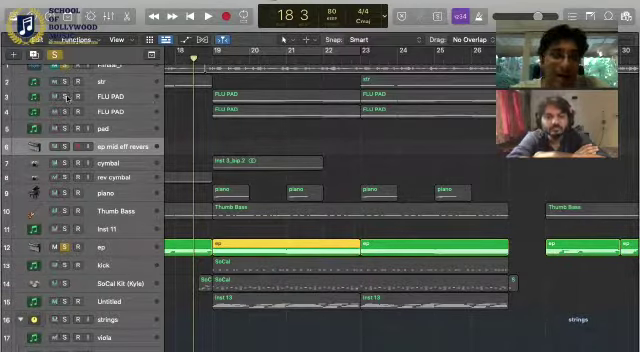
Solo both FLU PAD tracks, then start playback from bar 21
left_click(65, 96)
left_click(65, 112)
scroll(65, 113, "down", 2)
scroll(207, 93, "up", 2)
left_click(249, 52)
left_click(286, 59)
key("space")
key("space")
scroll(230, 177, "down", 2)
scroll(233, 200, "down", 1)
Play from the FLU PAD region's start at bar 19 using Shift+Space
key("shift+space")
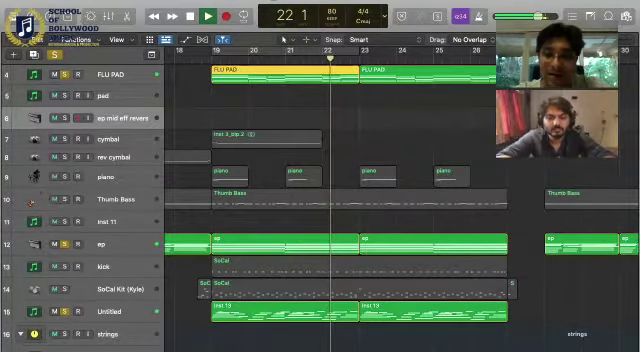